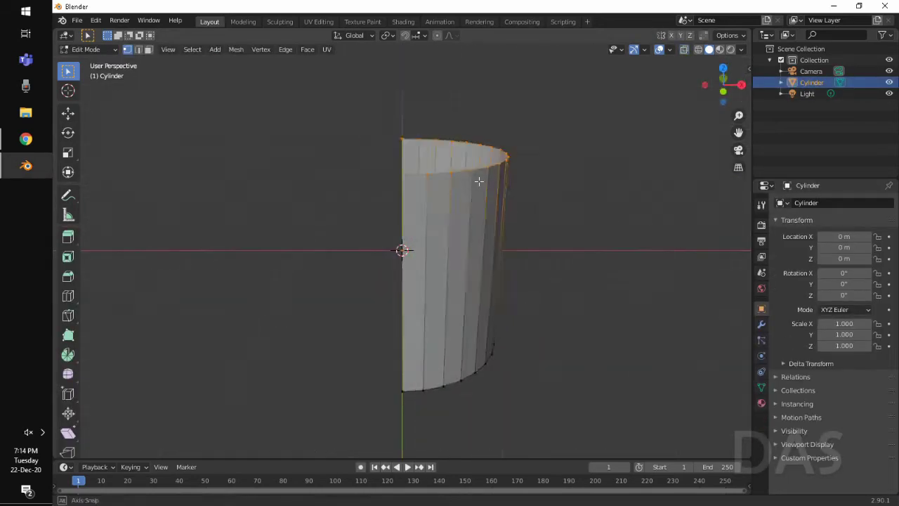
Step: Mirror the half cylinder and scale down the bottom rim edge loops
left_click(667, 365)
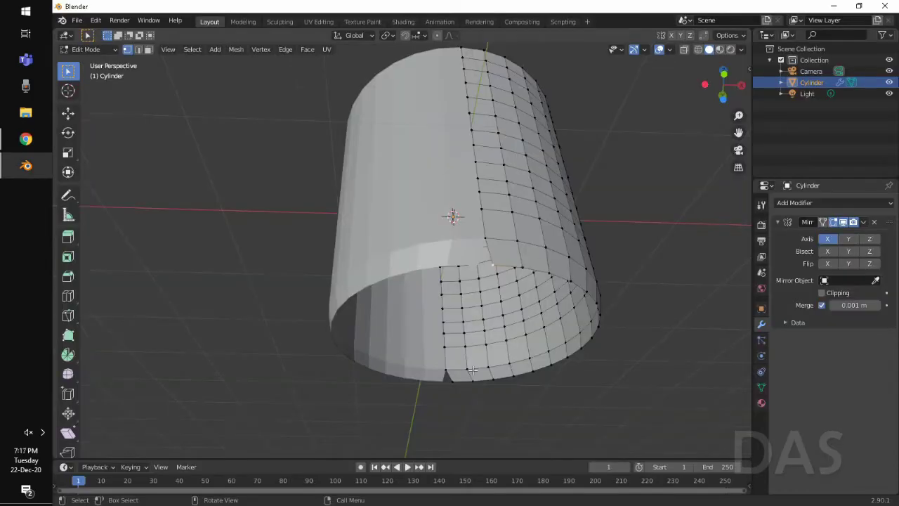
middle_click_drag(472, 371, 558, 123)
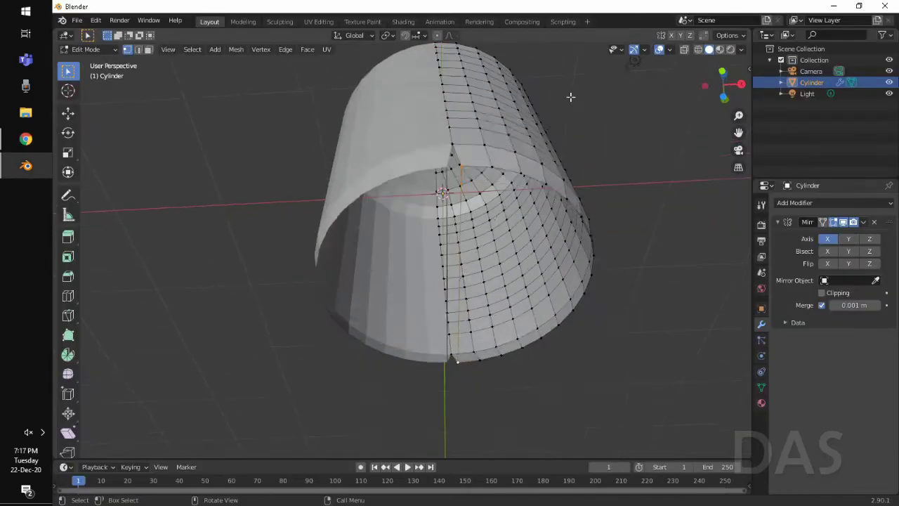
left_click(460, 281)
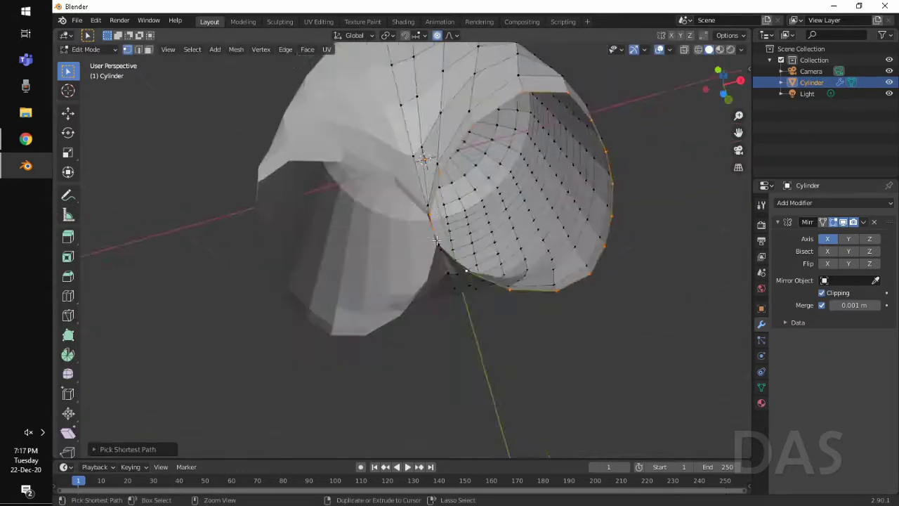
key("s")
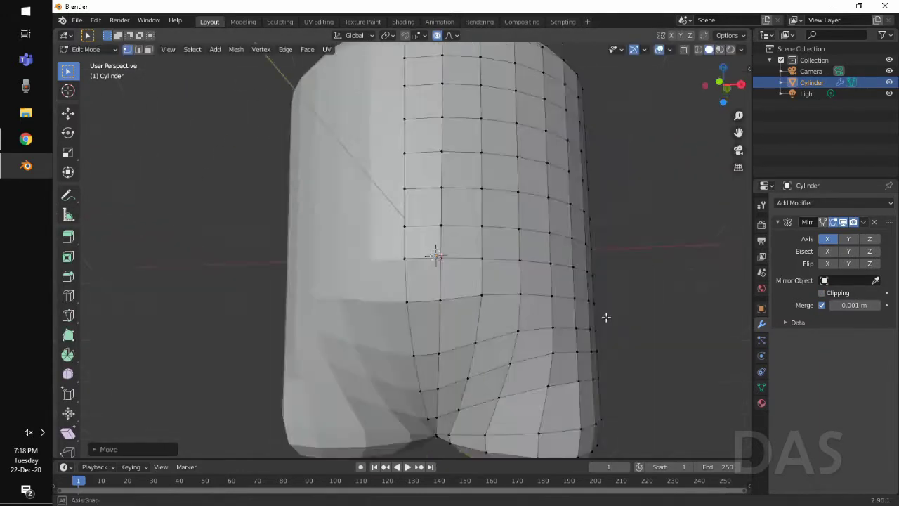
mouse_move(589, 283)
middle_mouse_down()
mouse_move(507, 251)
mouse_move(538, 166)
mouse_move(445, 269)
mouse_move(444, 174)
middle_mouse_up()
key("s")
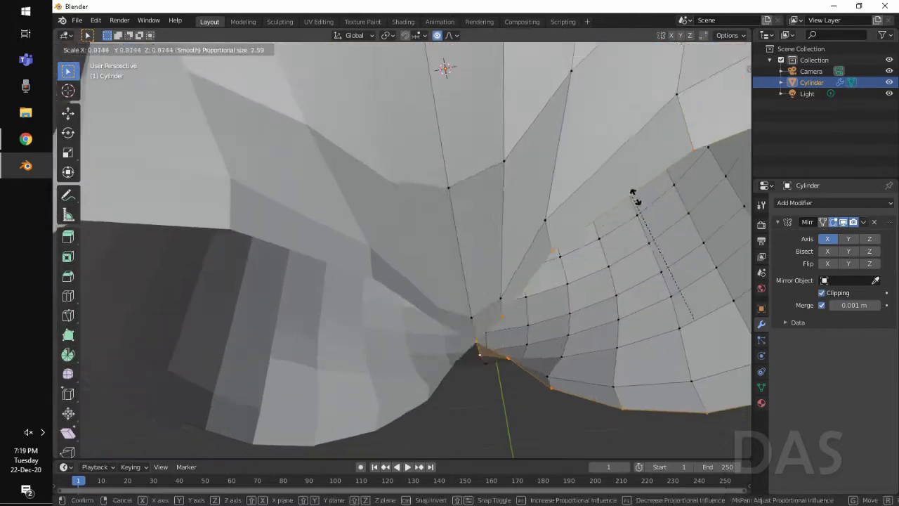
left_click(664, 156)
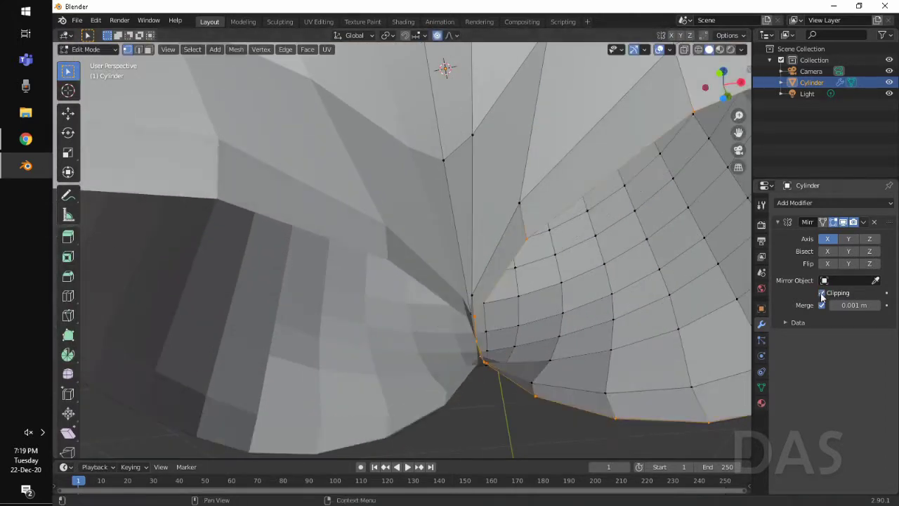
Step: Extrude a leg loop, shift vertices along X and merge them into leg openings
mouse_move(658, 195)
middle_mouse_down()
mouse_move(632, 236)
mouse_move(538, 288)
mouse_move(588, 392)
mouse_move(555, 351)
middle_mouse_up()
key("e")
right_click(632, 236)
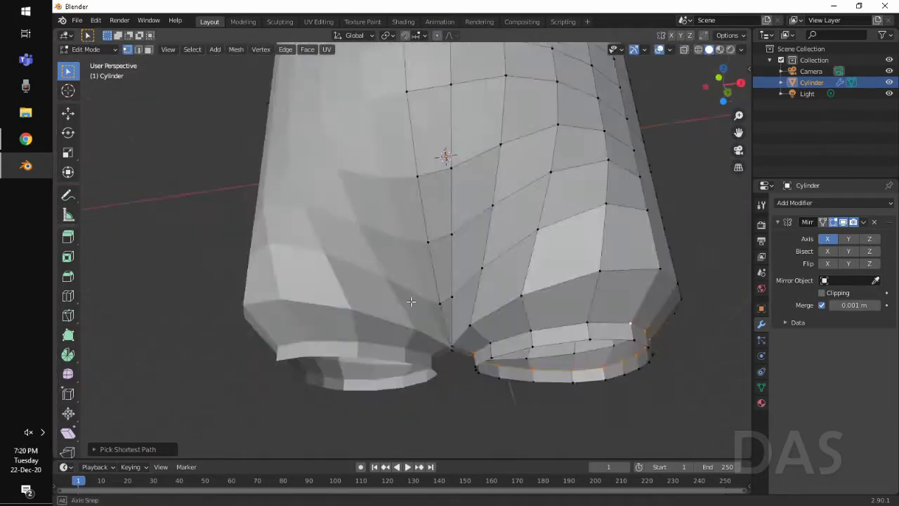
left_click(554, 351, "ctrl")
key("g")
key("x")
left_click(588, 388)
middle_click_drag(588, 388, 431, 281)
right_click(431, 281)
left_click(568, 314)
middle_click_drag(568, 313, 505, 265)
mouse_move(436, 282)
middle_mouse_down()
mouse_move(361, 358)
mouse_move(402, 131)
mouse_move(457, 224)
middle_mouse_up()
Step: Try a Subdivision Surface modifier, remove it, and enable Clipping on the Mirror modifier
left_click_drag(457, 225, 449, 239)
middle_click_drag(449, 239, 425, 279)
left_click(833, 203)
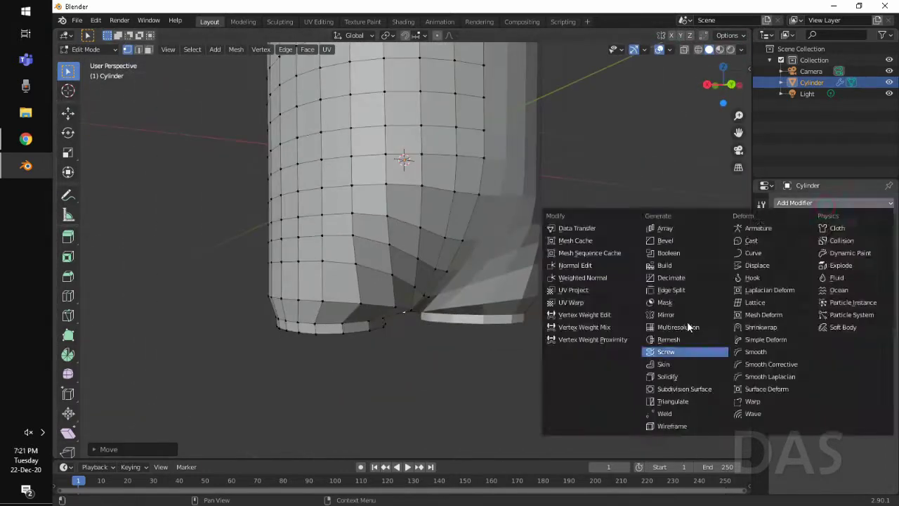
left_click(689, 327)
left_click(822, 292)
scroll(325, 360, "up", 3)
left_click(325, 344, "ctrl")
scroll(325, 360, "down", 2)
Step: Select the whole mesh and scale it along the Y axis to narrow the body
mouse_move(528, 327)
middle_mouse_down()
mouse_move(345, 94)
mouse_move(412, 176)
mouse_move(425, 223)
mouse_move(409, 176)
middle_mouse_up()
scroll(410, 172, "up", 3)
left_click(448, 133)
mouse_move(448, 133)
middle_mouse_down()
mouse_move(315, 173)
mouse_move(568, 243)
mouse_move(616, 203)
mouse_move(276, 260)
middle_mouse_up()
key("a")
key("s")
key("y")
left_click(616, 216)
Step: Select a leg edge path and soften the legs with a lower-strength Smooth brush
left_click(306, 274, "ctrl")
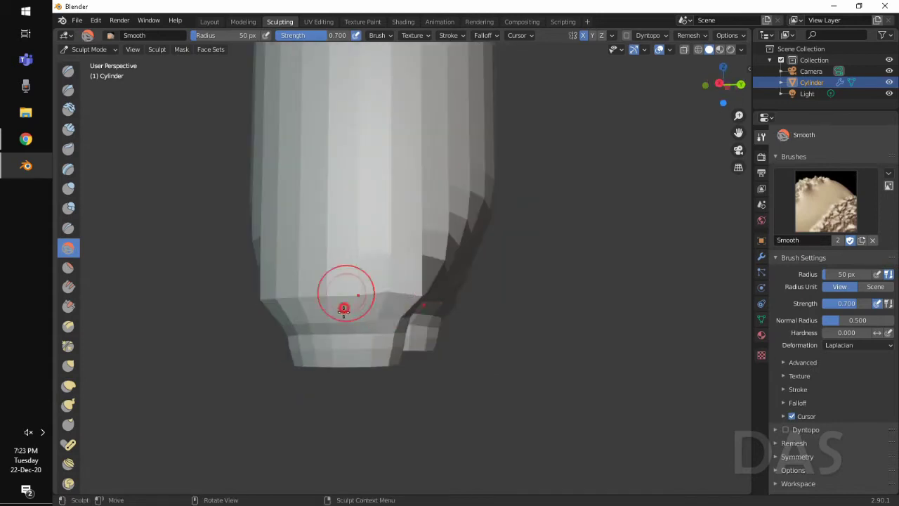
mouse_move(437, 285)
middle_mouse_down()
mouse_move(415, 206)
mouse_move(431, 255)
middle_mouse_up()
key("shift+f")
left_click(431, 255)
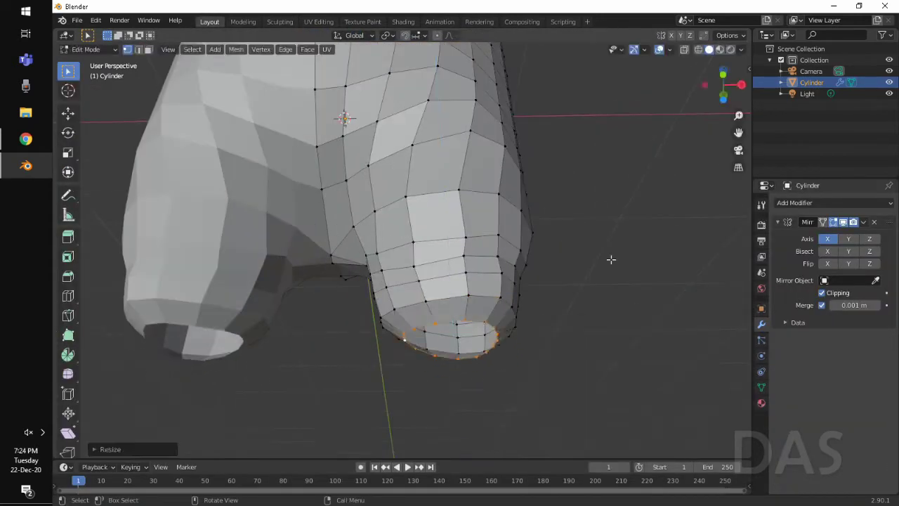
Step: Return to Object Mode and view the whole body from the front
scroll(587, 280, "down", 5)
key("Tab")
middle_click_drag(588, 280, 417, 188)
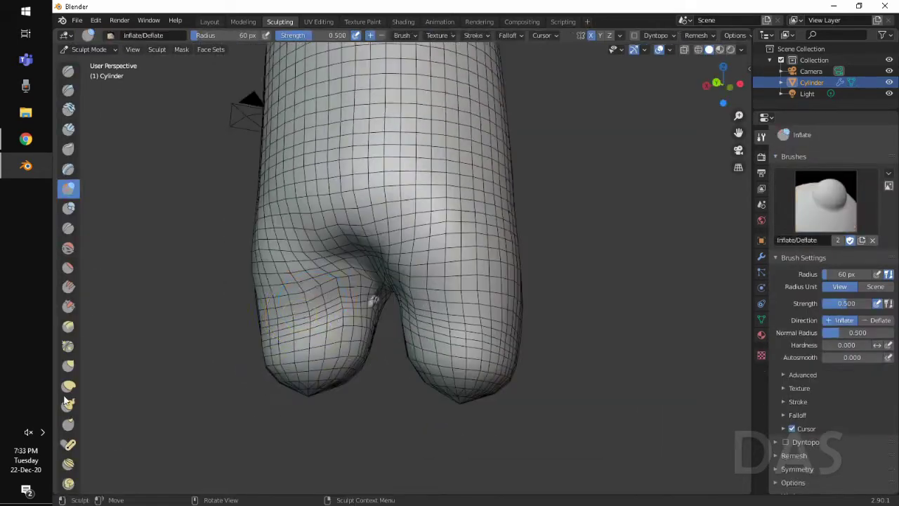
Step: Choose the Elastic Deform brush to sculpt the body
left_click(68, 386)
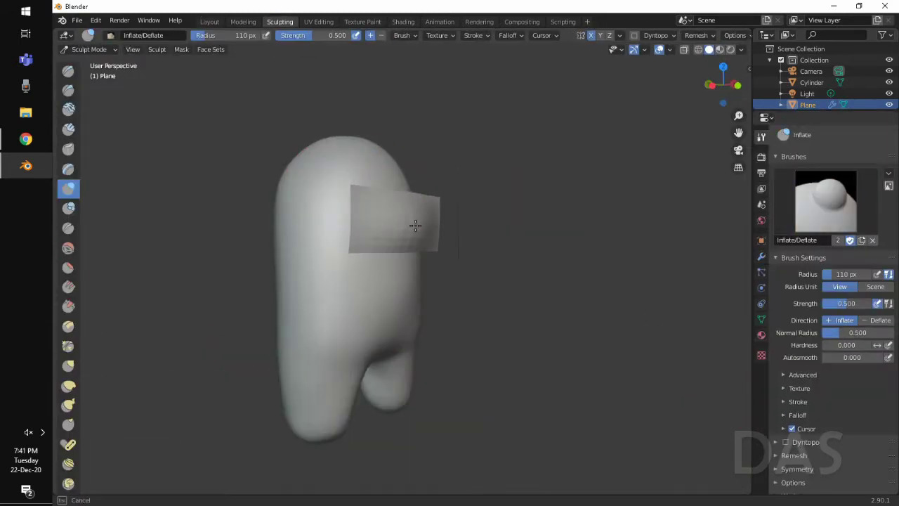
Step: Turn on face snapping and slide the plane along Y onto the head's front
left_click(420, 35)
left_click(395, 102)
left_click(406, 36)
key("g")
key("y")
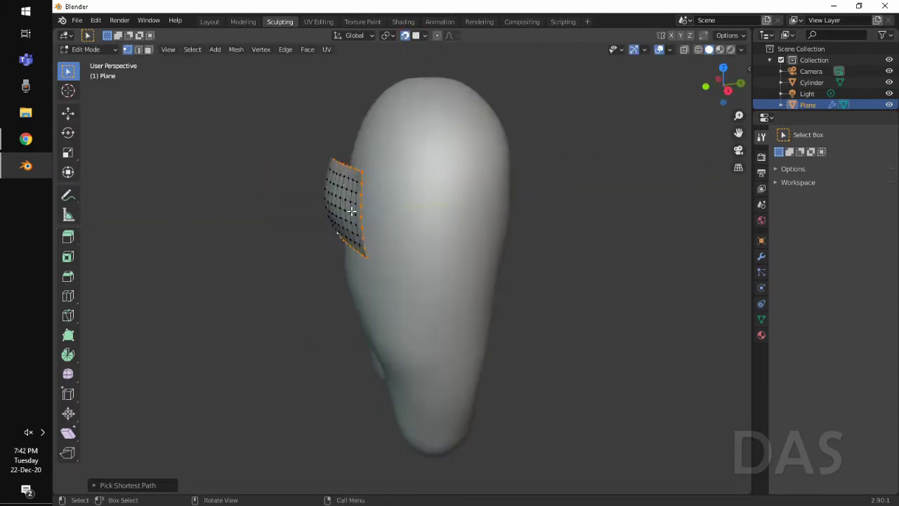
left_click(419, 35)
Step: Change the pivot point and move the visor vertices along the X axis
left_click(391, 35)
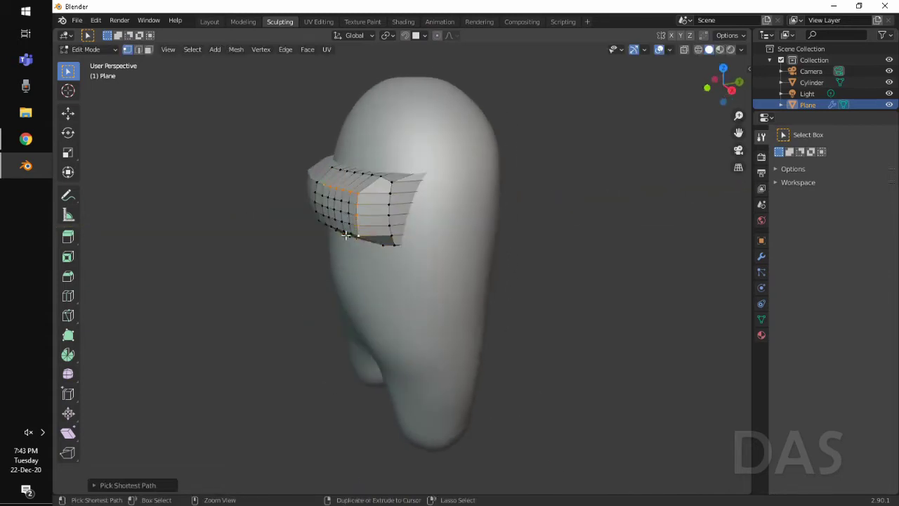
middle_click_drag(347, 236, 361, 185)
key("g")
key("x")
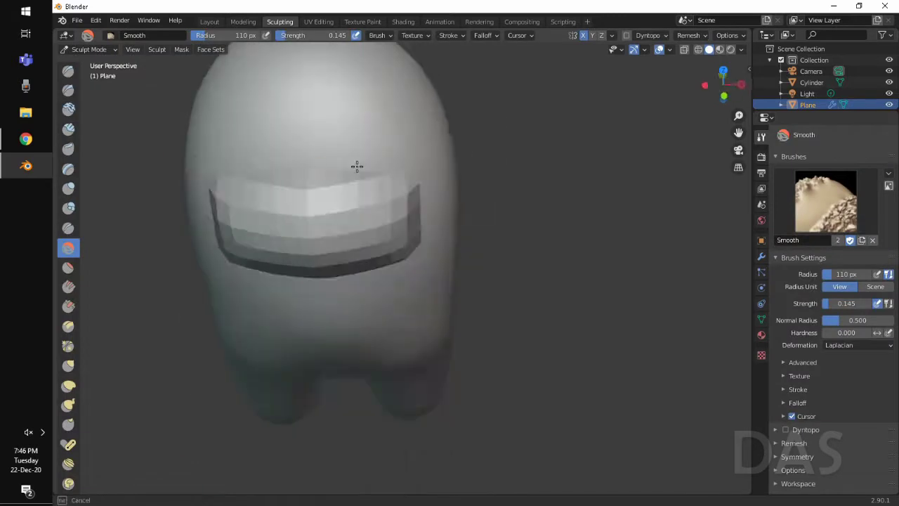
Step: Choose the Grab brush to reshape the visor
left_click(68, 365)
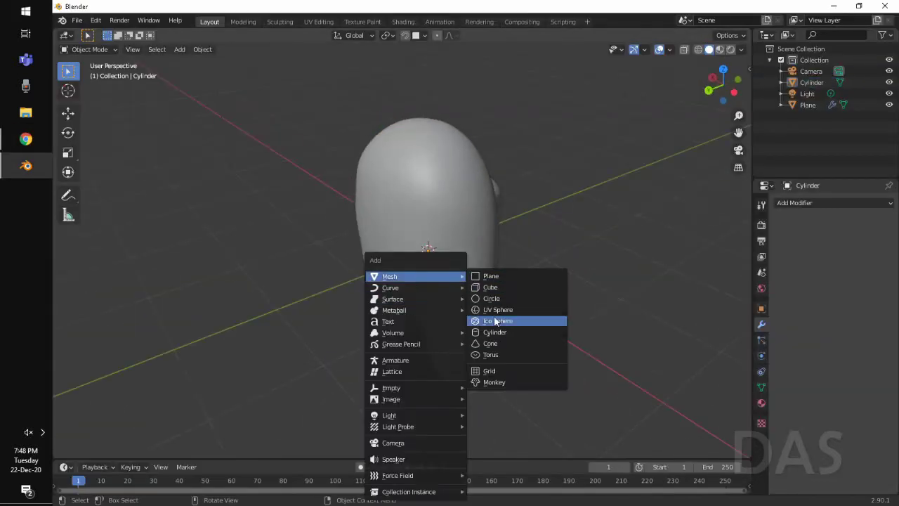
Step: Add a cube, move it along Z, scale a face along Y and rotate it around X
left_click(520, 287)
middle_click_drag(384, 242, 437, 280)
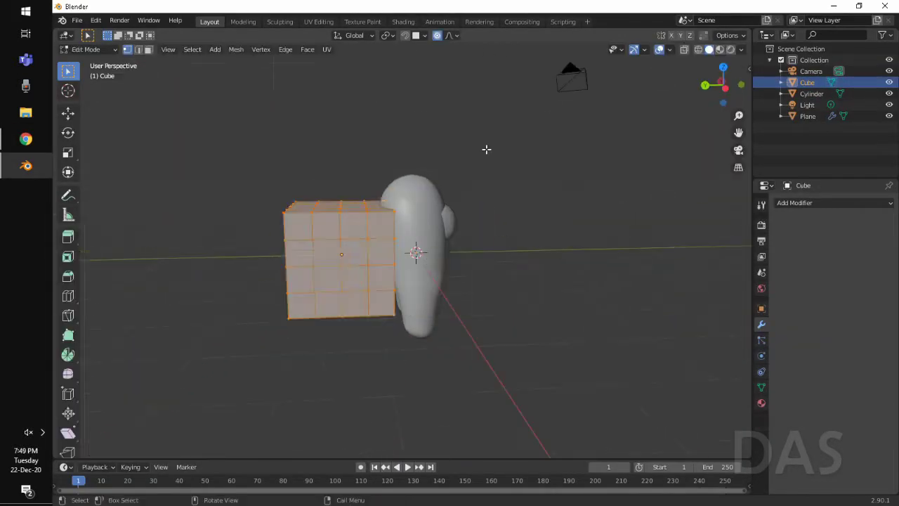
key("z")
key("s")
key("y")
middle_click_drag(526, 157, 555, 214)
key("r")
key("x")
Step: Move to the Sculpting workspace and create a new material
left_click(280, 22)
middle_click_drag(358, 247, 340, 277)
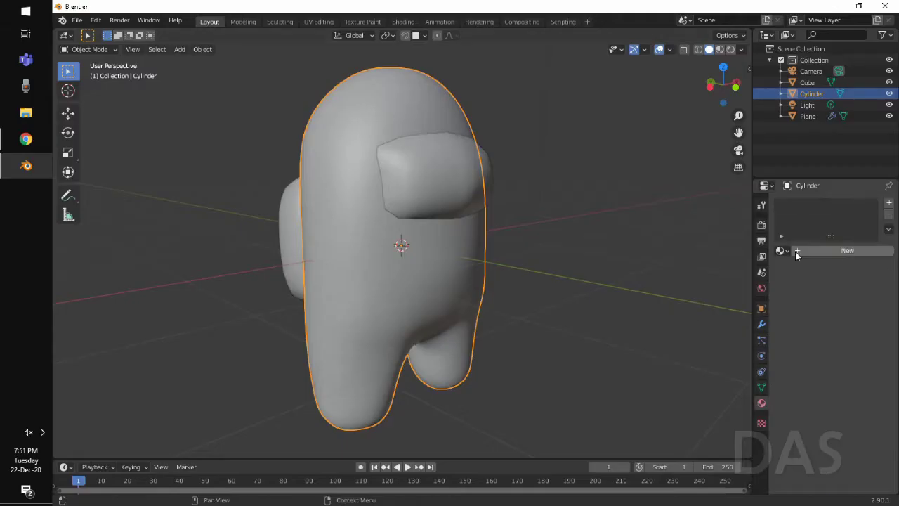
left_click(795, 250)
middle_click_drag(469, 251, 505, 246)
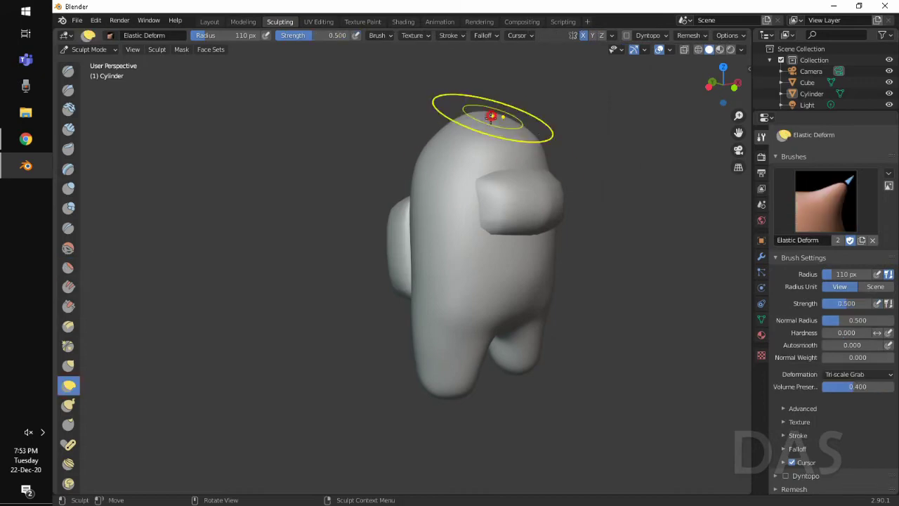
Step: Pick the Smooth brush and zoom in around the top of the body and visor
key("shift+s")
middle_click_drag(522, 183, 501, 127)
scroll(492, 176, "up", 4)
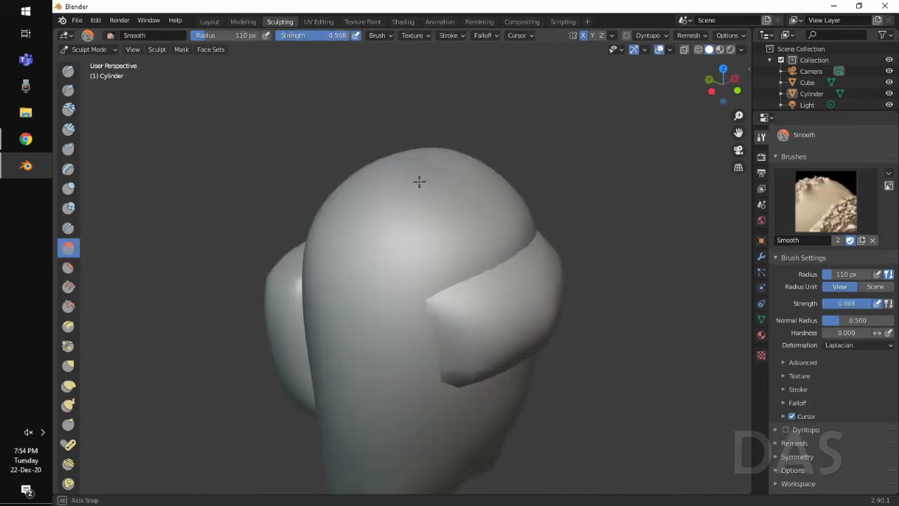
mouse_move(382, 249)
middle_mouse_down()
mouse_move(478, 184)
mouse_move(445, 181)
middle_mouse_up()
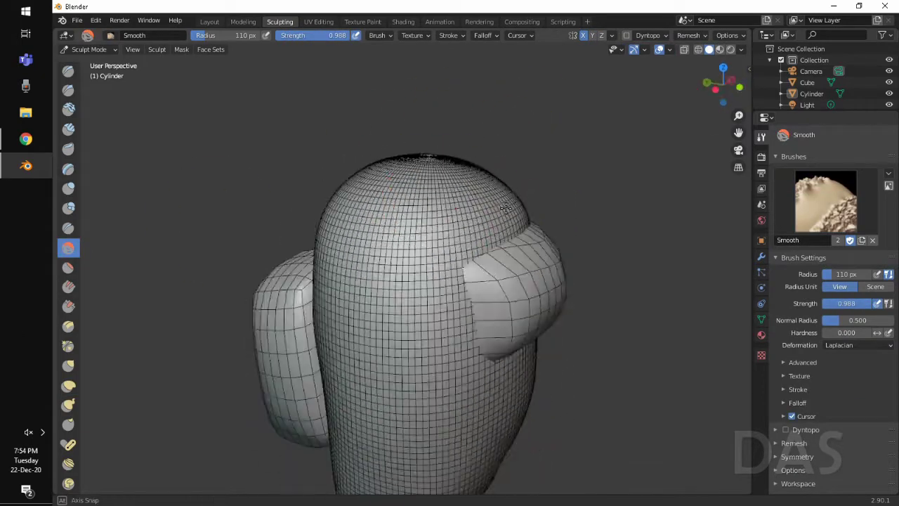
scroll(465, 191, "down", 3)
scroll(466, 190, "up", 4)
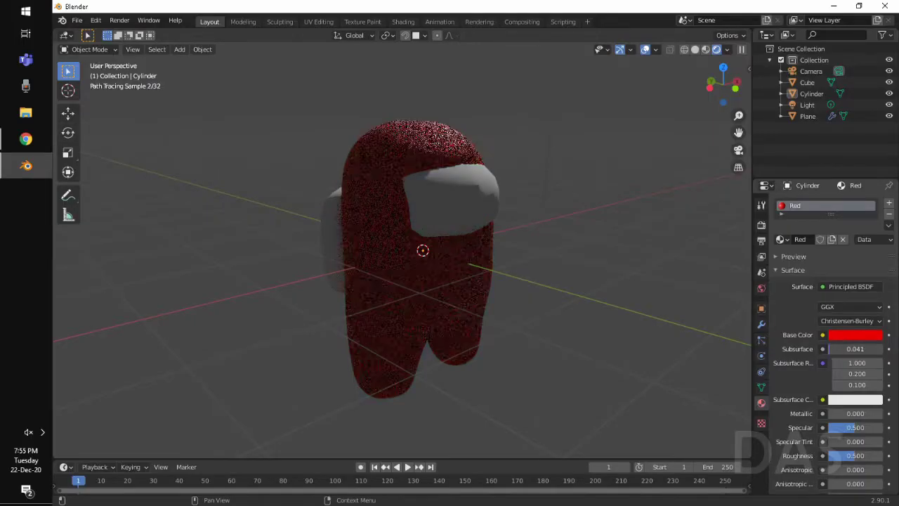
Step: Set the body material's red base colour, then select the visor
left_click(855, 334)
left_click(449, 200)
left_click(855, 334)
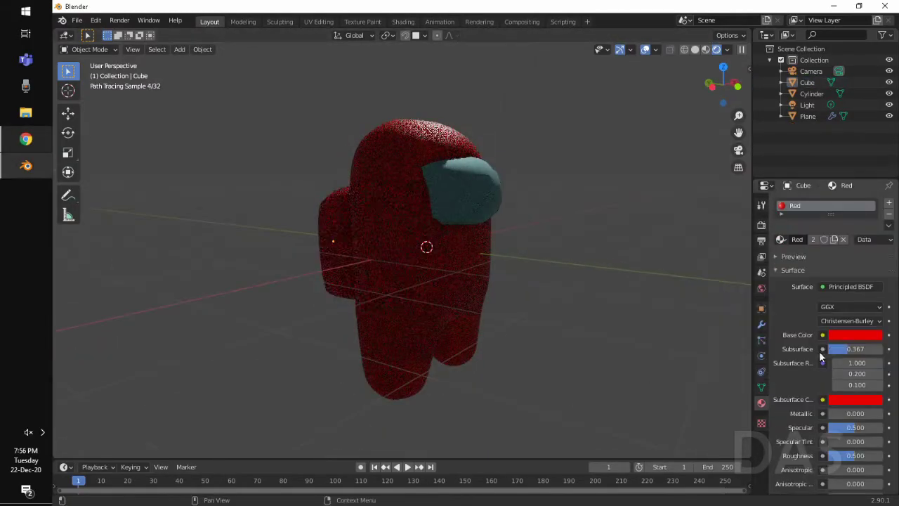
Step: Give the visor's Glass material a pale grey base colour and position the point light
left_click(454, 187)
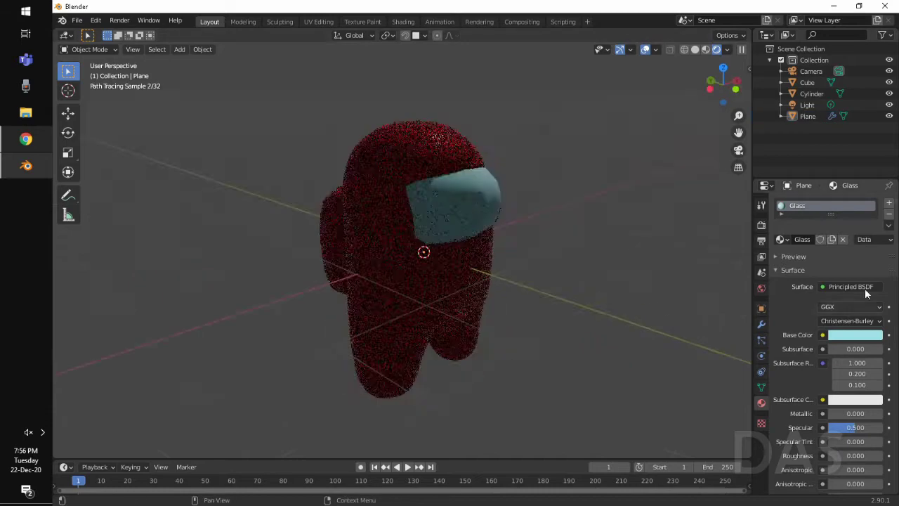
scroll(867, 294, "down", 1)
left_click(855, 311)
left_click(826, 113)
scroll(843, 352, "down", 1)
middle_click_drag(567, 307, 567, 96)
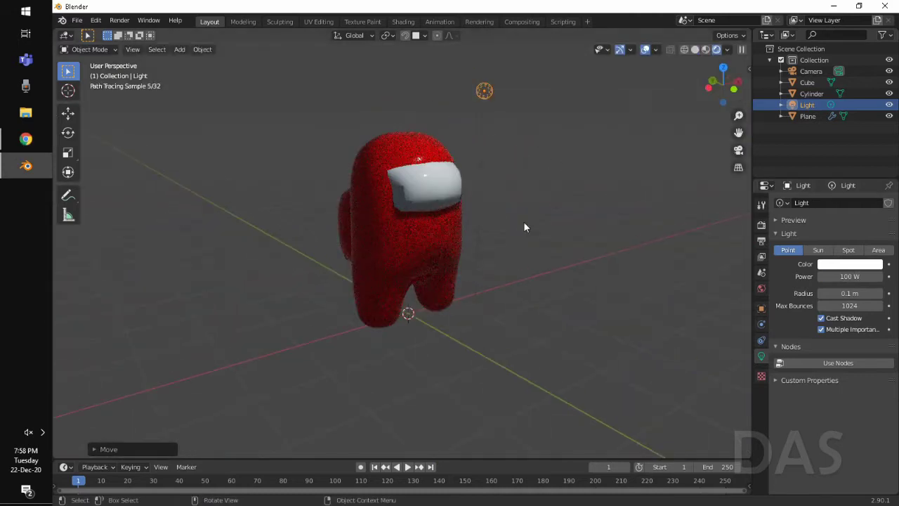
Step: Open the Render Properties panel
left_click(762, 224)
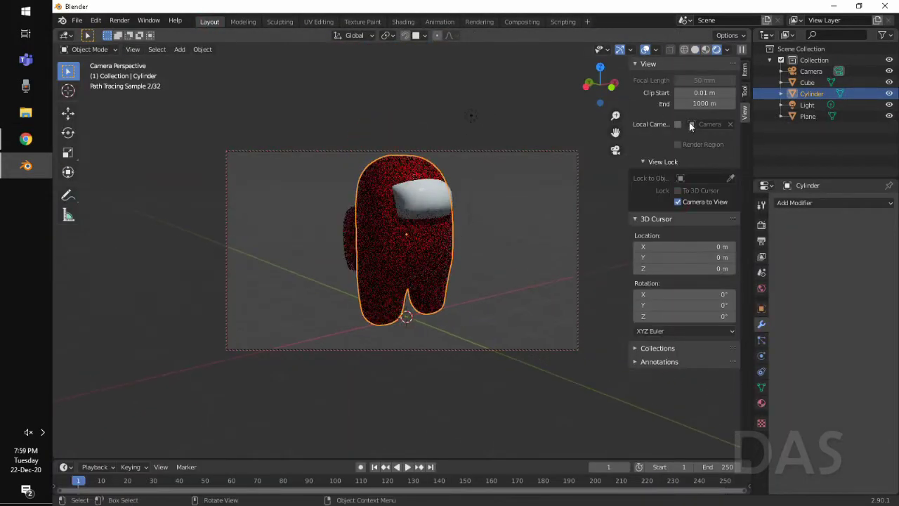
Step: Set the camera lens to Field of View units at 19.6° and slightly re-angle the view
left_click(814, 71)
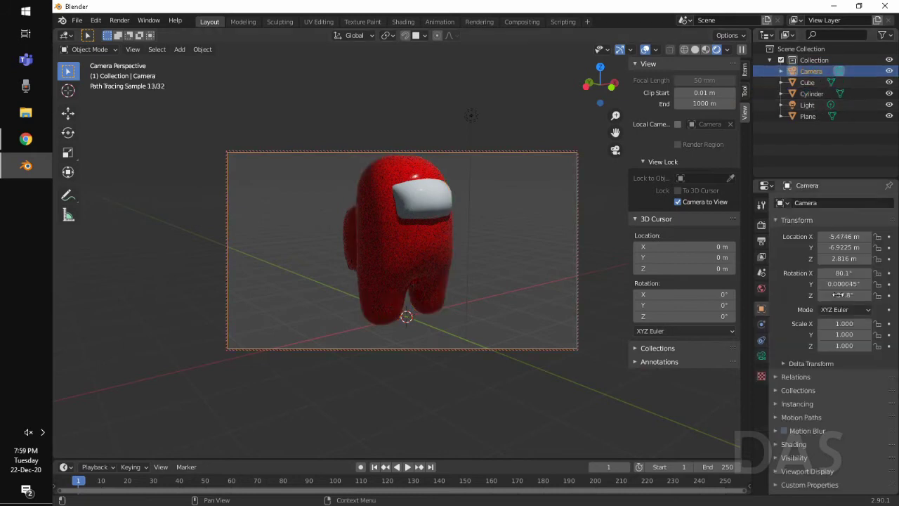
left_click(762, 357)
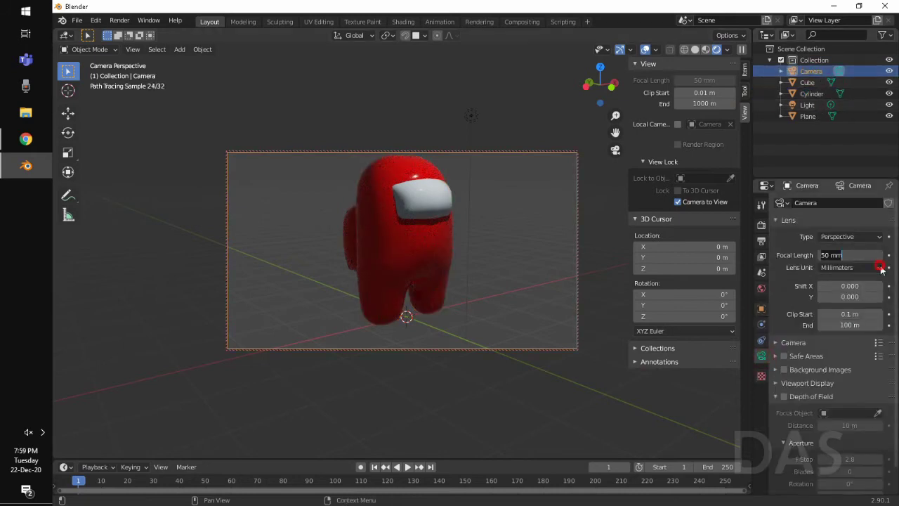
left_click_drag(849, 255, 436, 235)
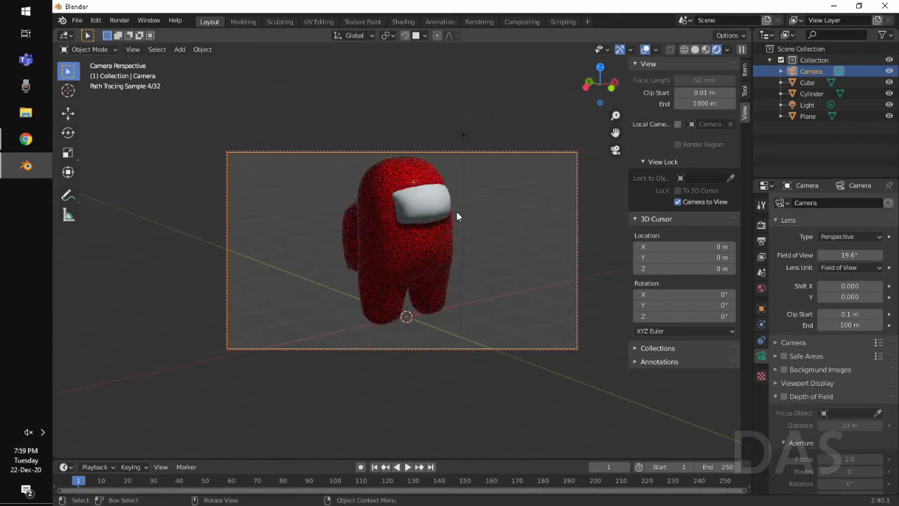
middle_click_drag(456, 211, 458, 226)
Step: Hide the viewport sidebar and select the visor to show its material settings
key("n")
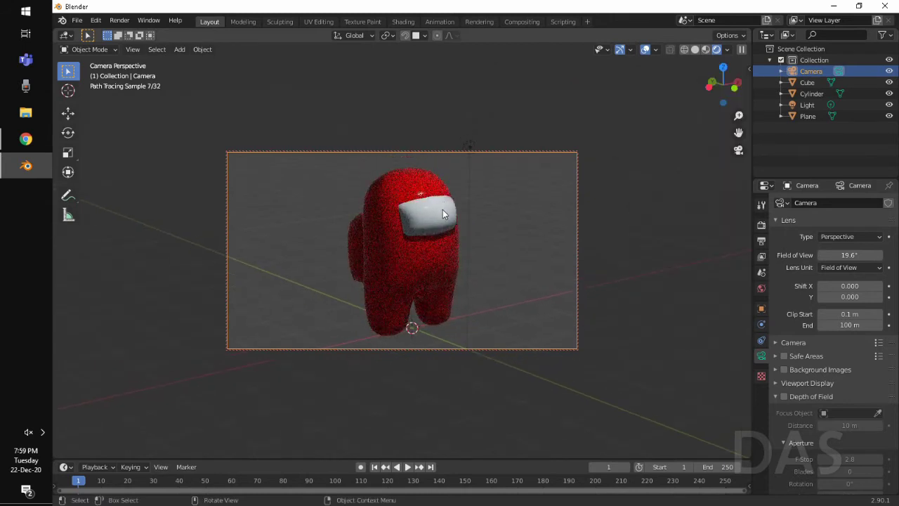
left_click(443, 215)
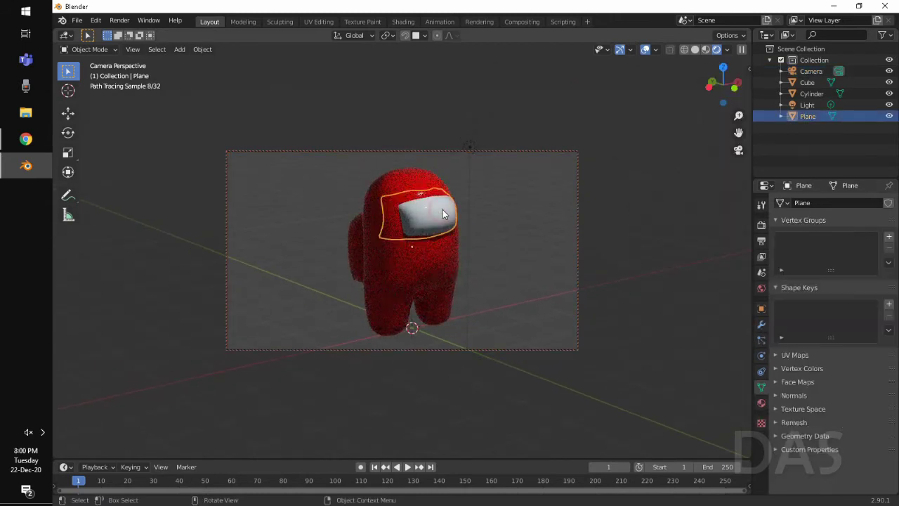
left_click(762, 404)
Step: Raise the Metallic value of the visor's Glass Principled BSDF to 0.500
left_click_drag(831, 368, 865, 368)
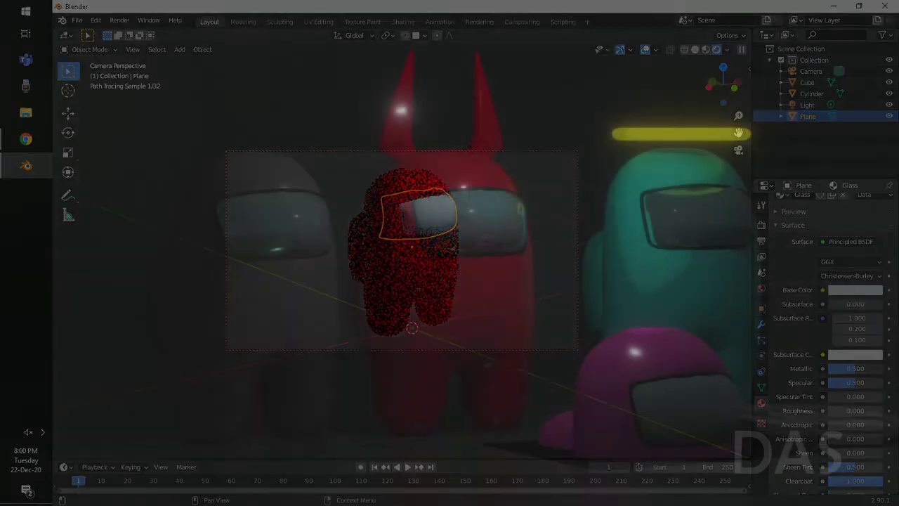